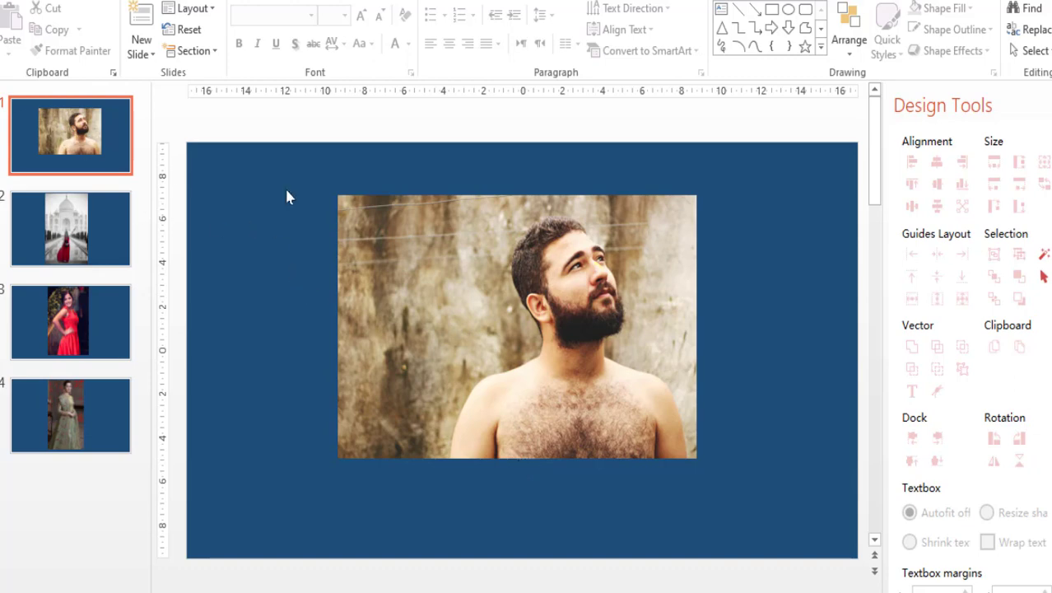
Step: Remove the background of the man's picture on slide 1, marking the lower torso to keep and extending the frame to the picture's bottom edge
left_click(437, 292)
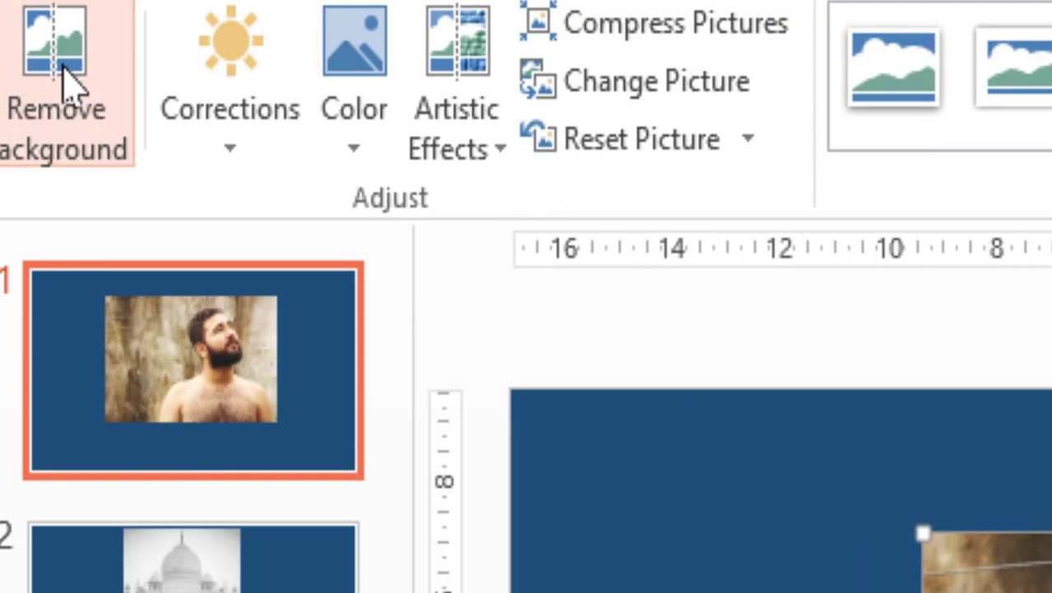
left_click(64, 82)
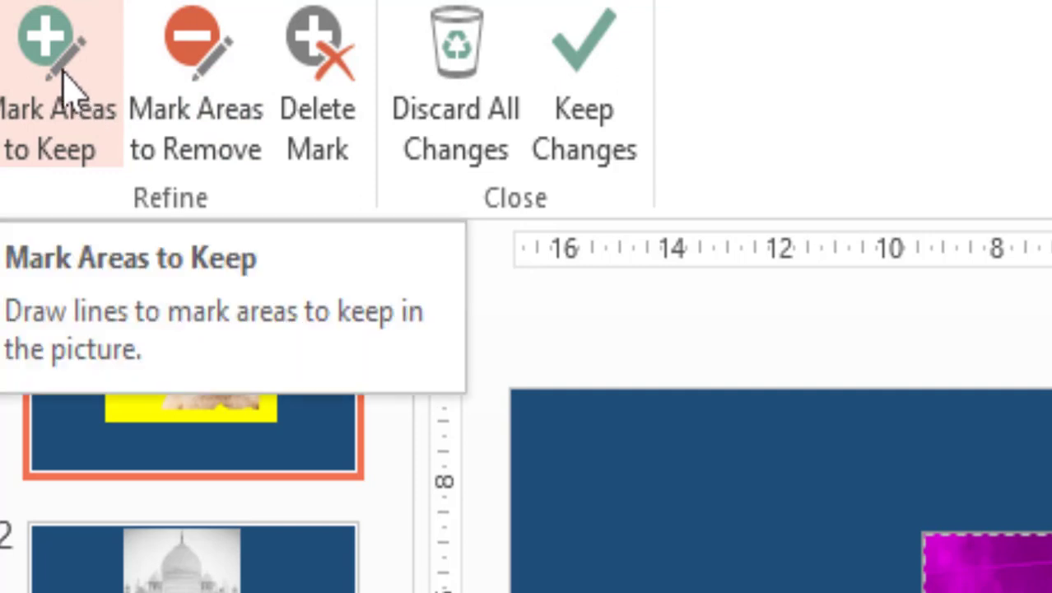
left_click(66, 87)
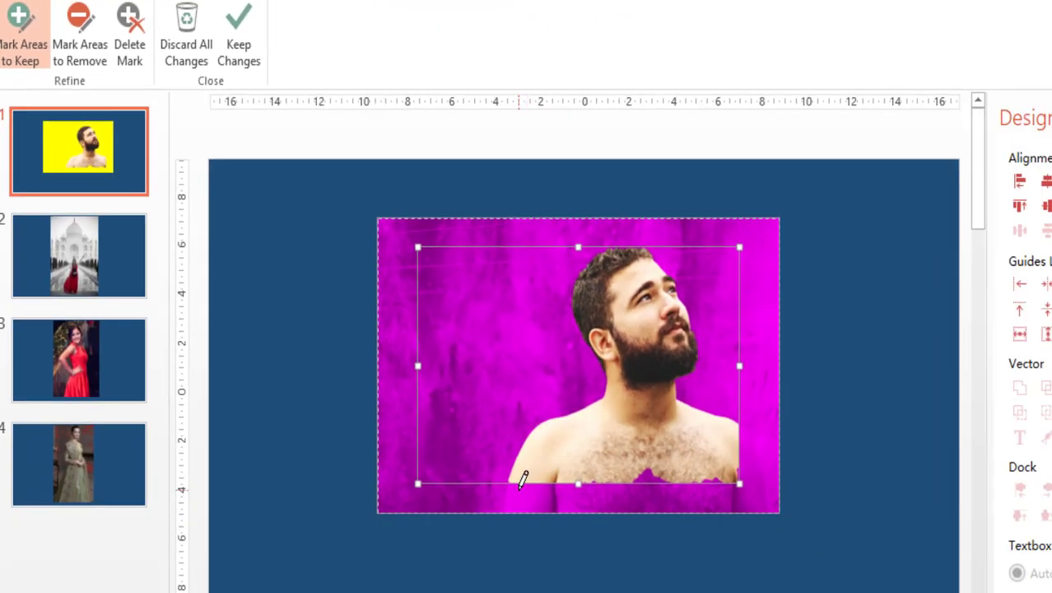
left_click_drag(520, 495, 762, 494)
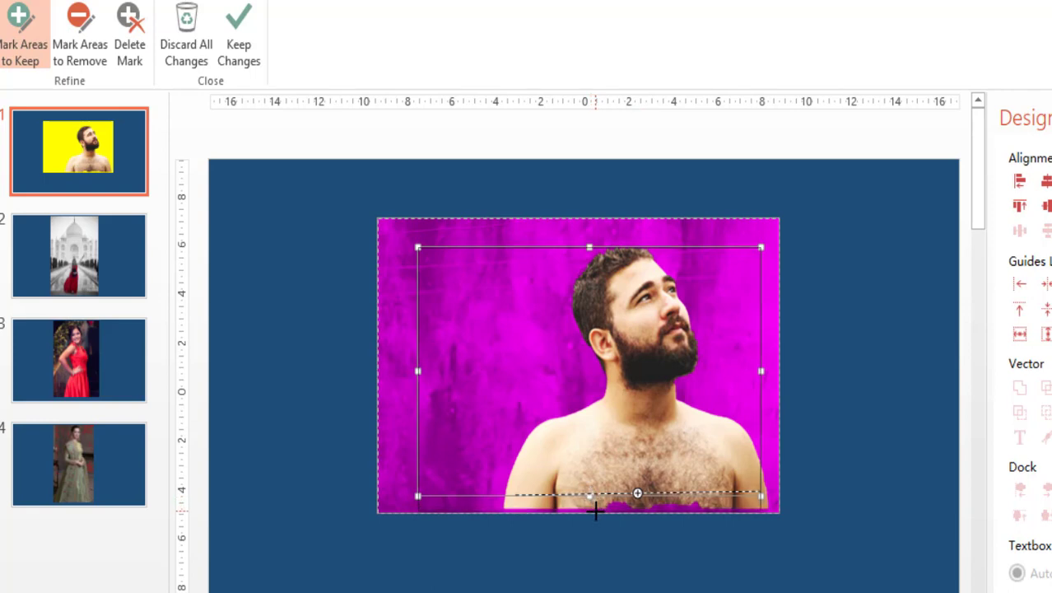
left_click_drag(591, 497, 594, 511)
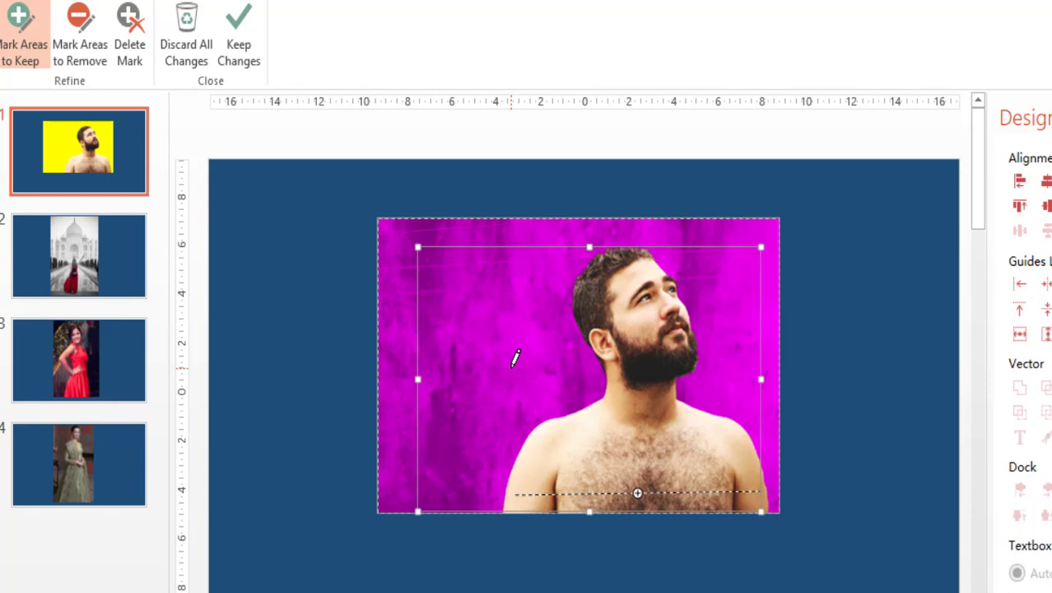
left_click(237, 37)
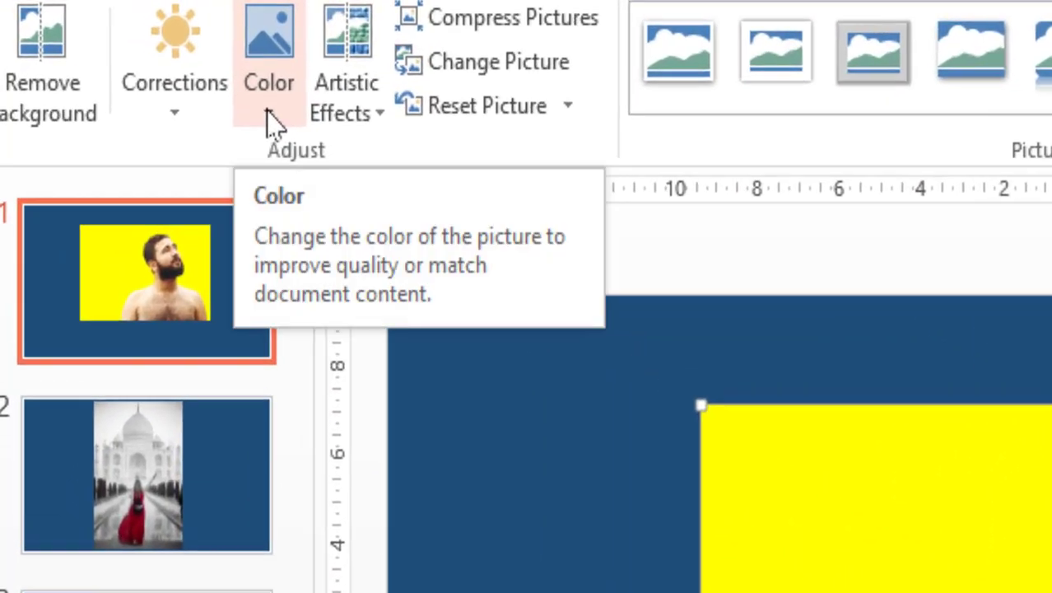
Step: Close the Design Tools pane and show the fill settings in the formatting options of the man's picture
left_click(148, 67)
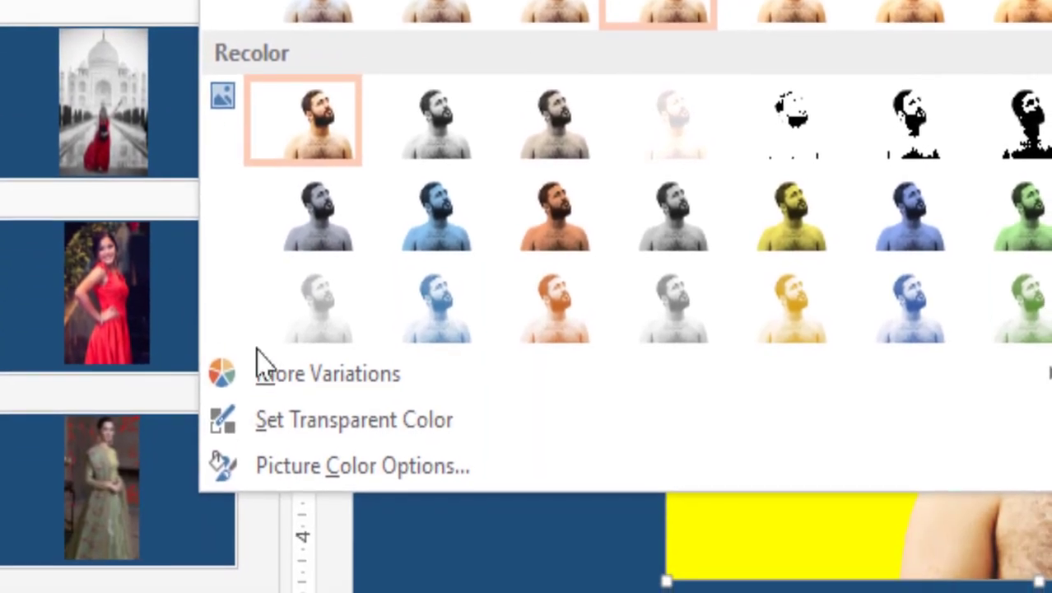
left_click(337, 468)
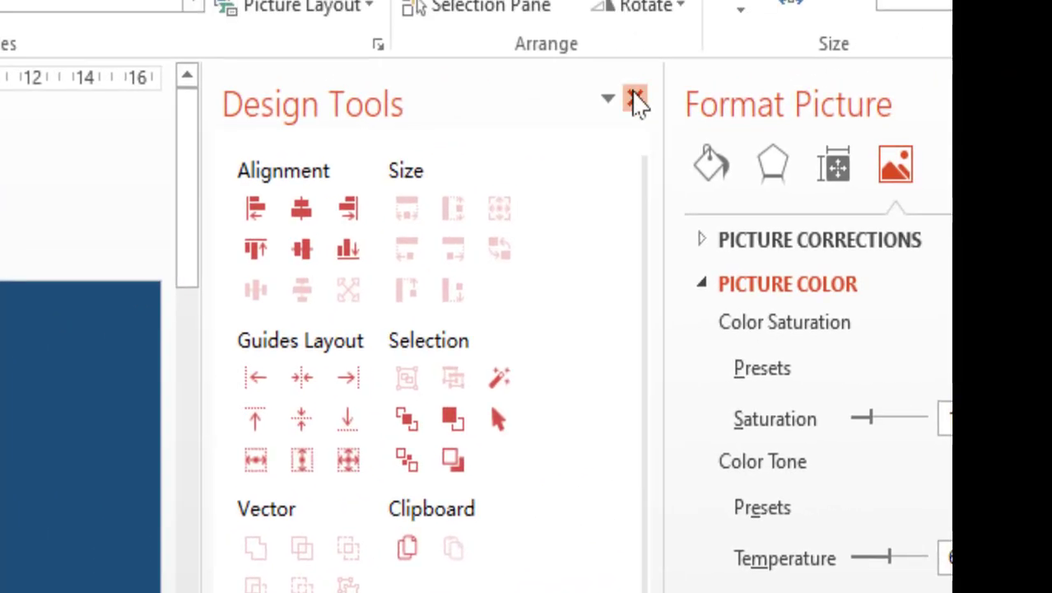
left_click(635, 93)
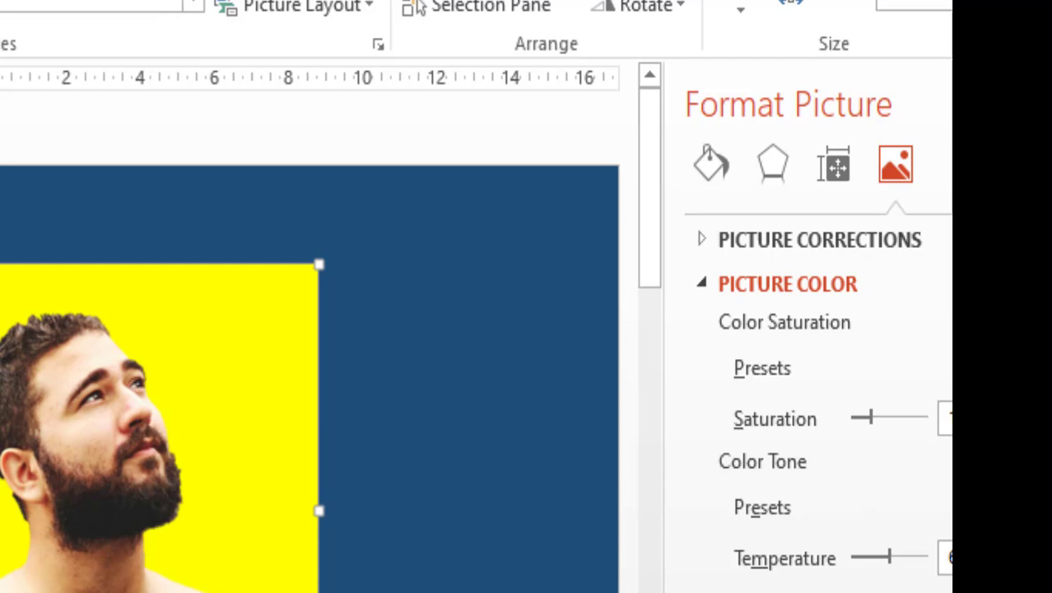
left_click(714, 171)
left_click(746, 247)
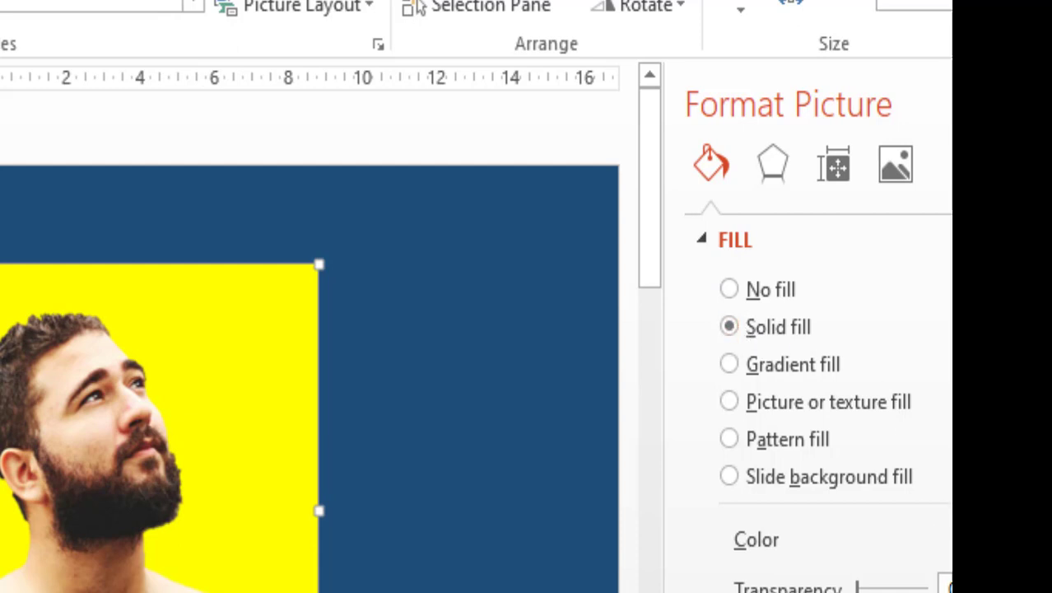
Step: Try dark blue and white as the solid fill color behind the man
left_click(1006, 540)
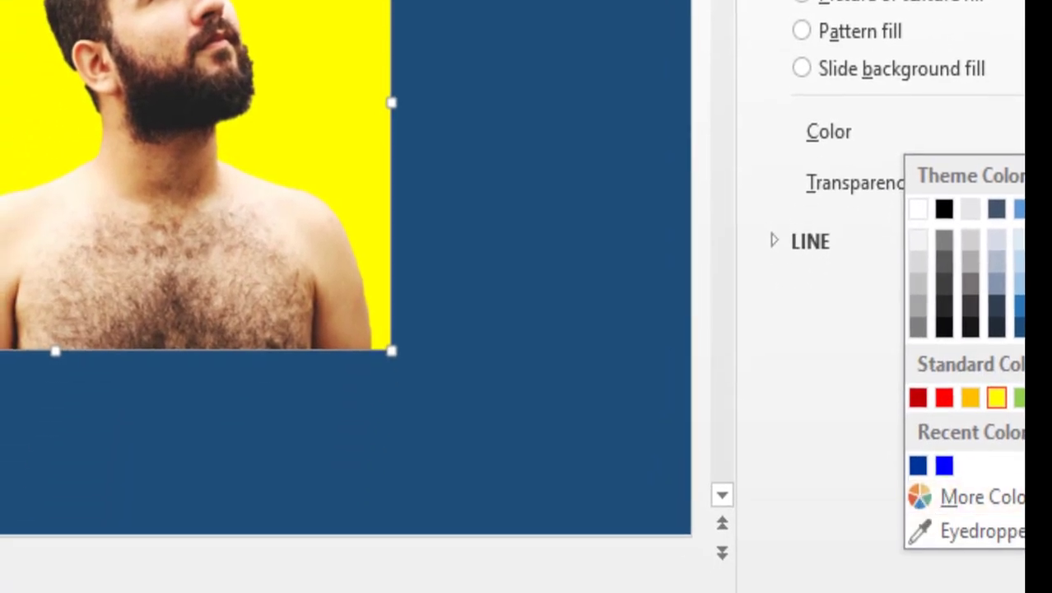
left_click(1051, 397)
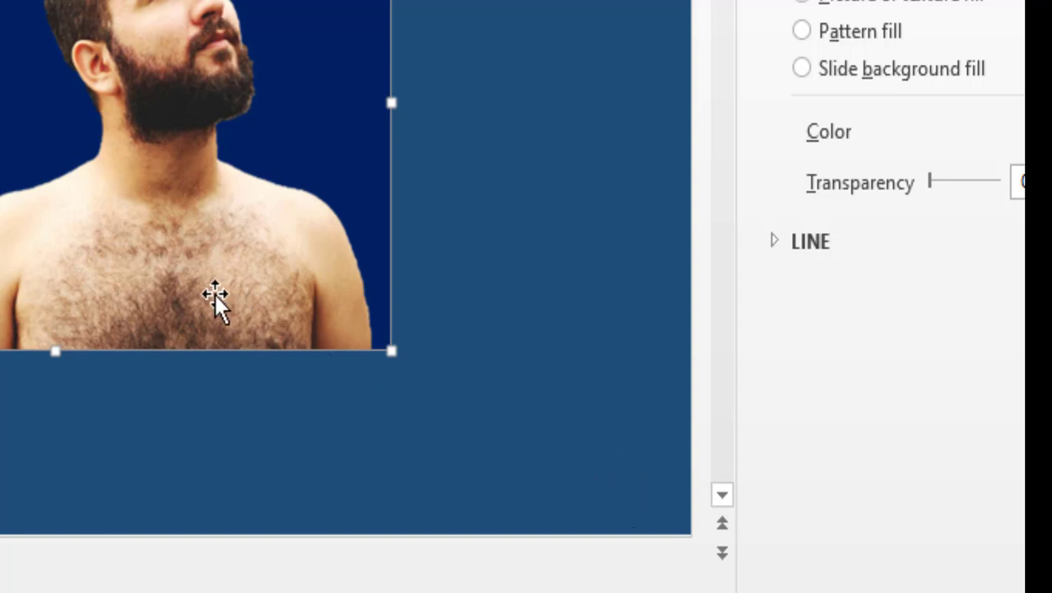
left_click(1041, 131)
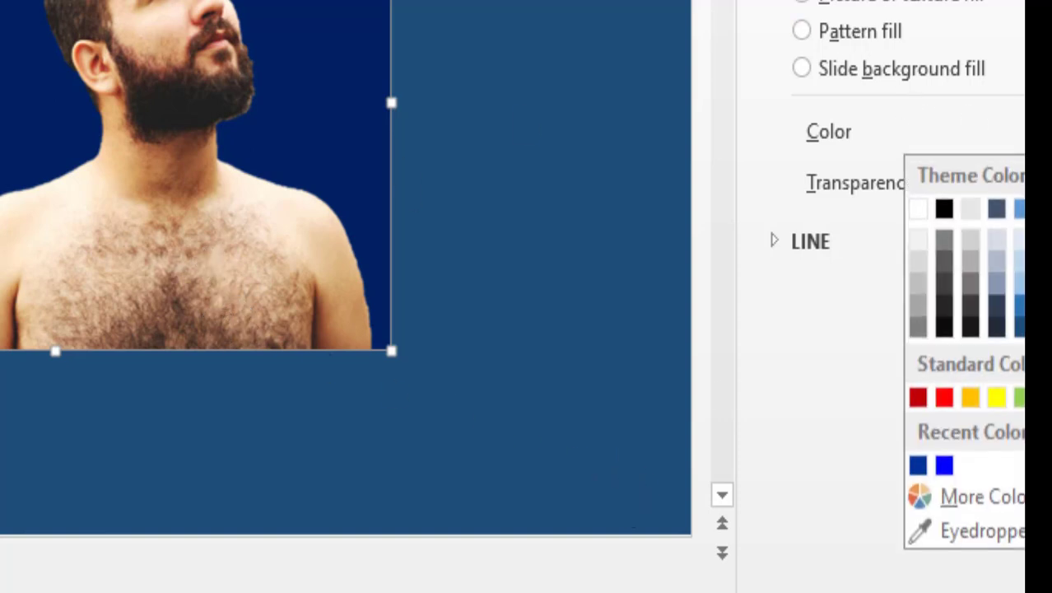
left_click(920, 212)
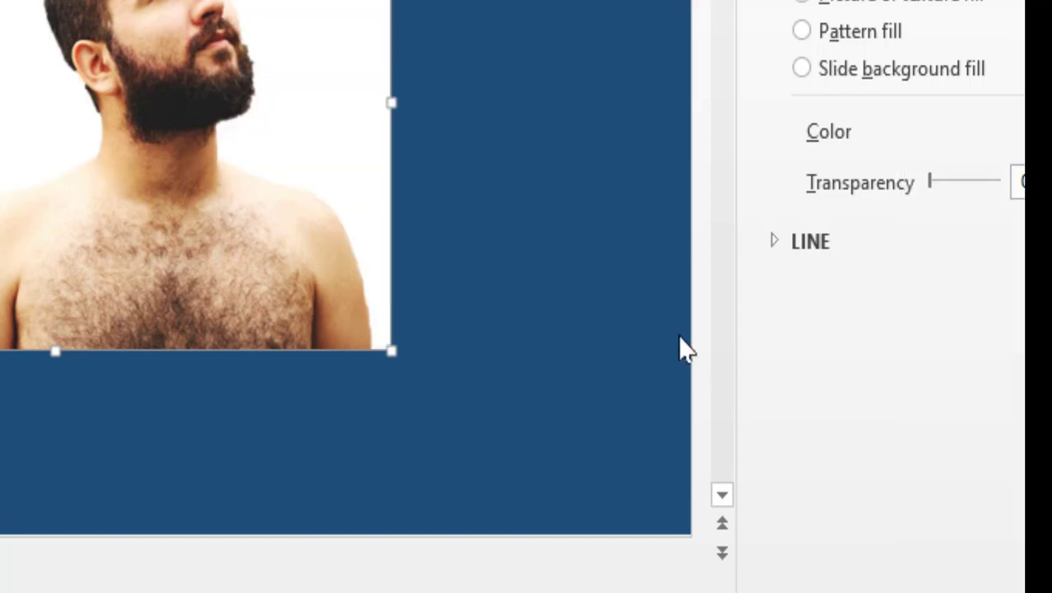
Step: Set the solid fill color behind the man to red
left_click(1041, 131)
left_click(944, 398)
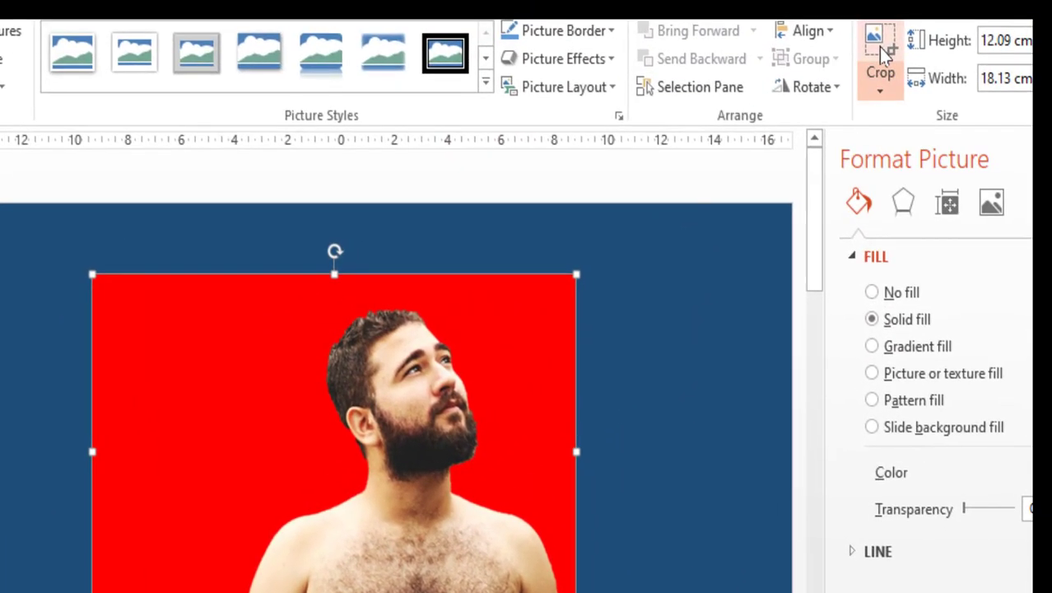
Step: Crop the left, top and right edges of the red-backed picture close to the man and move the picture toward the slide's center
left_click(879, 51)
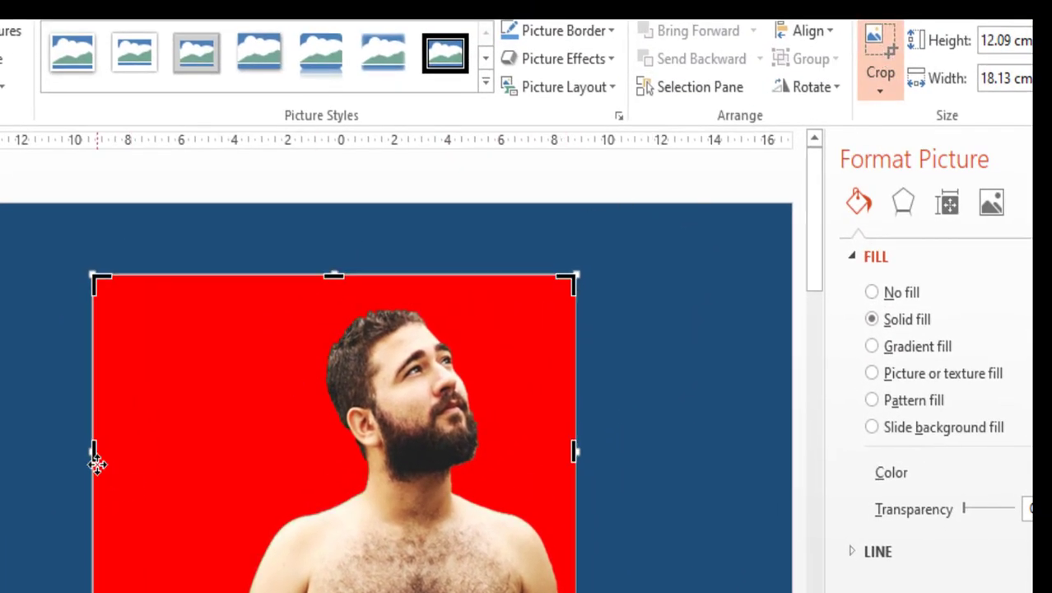
left_click_drag(97, 452, 226, 457)
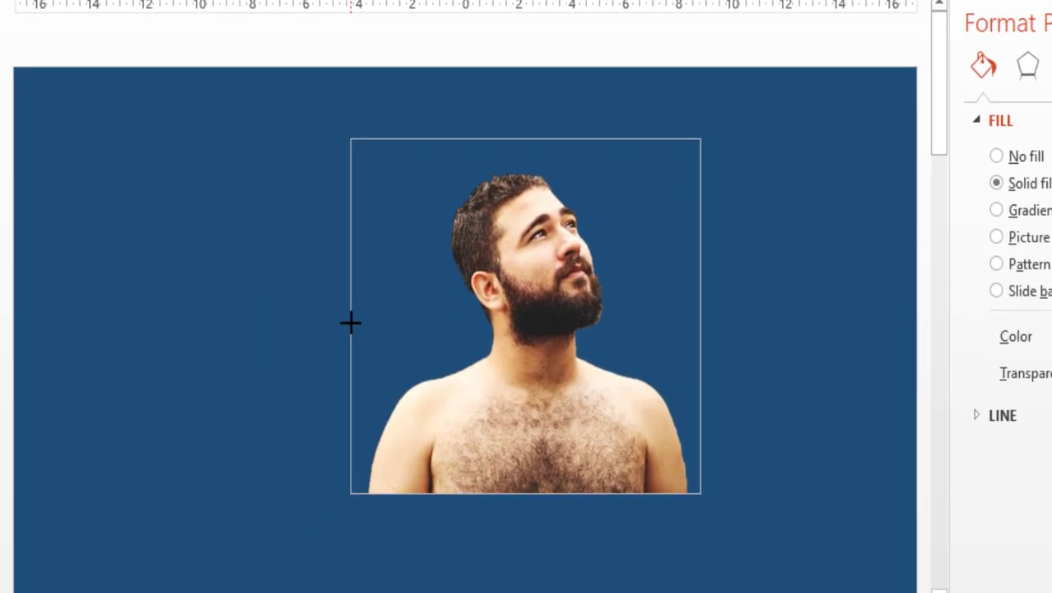
left_click_drag(350, 322, 355, 321)
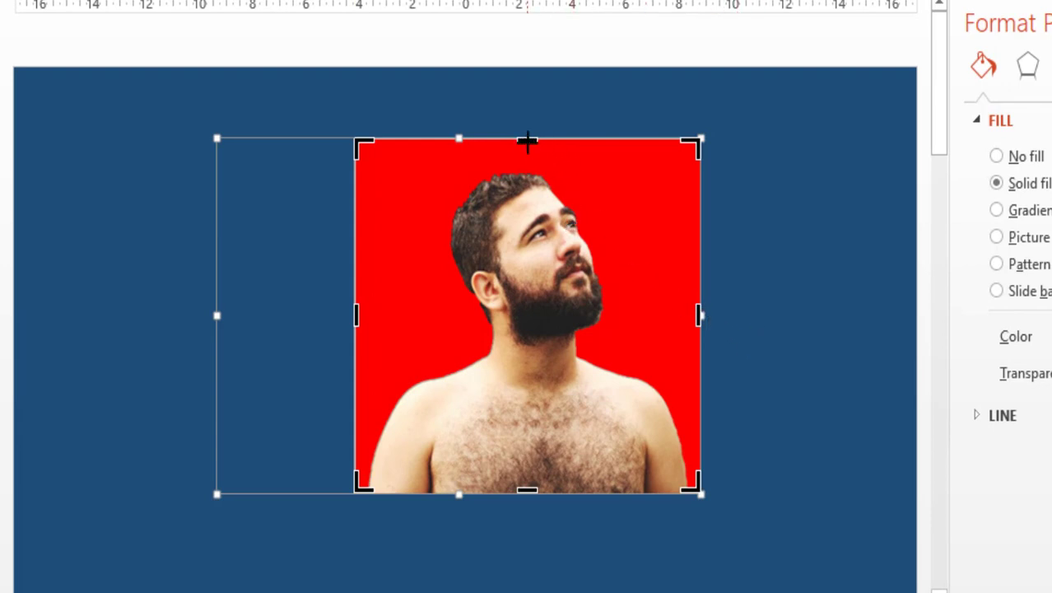
left_click_drag(528, 140, 533, 162)
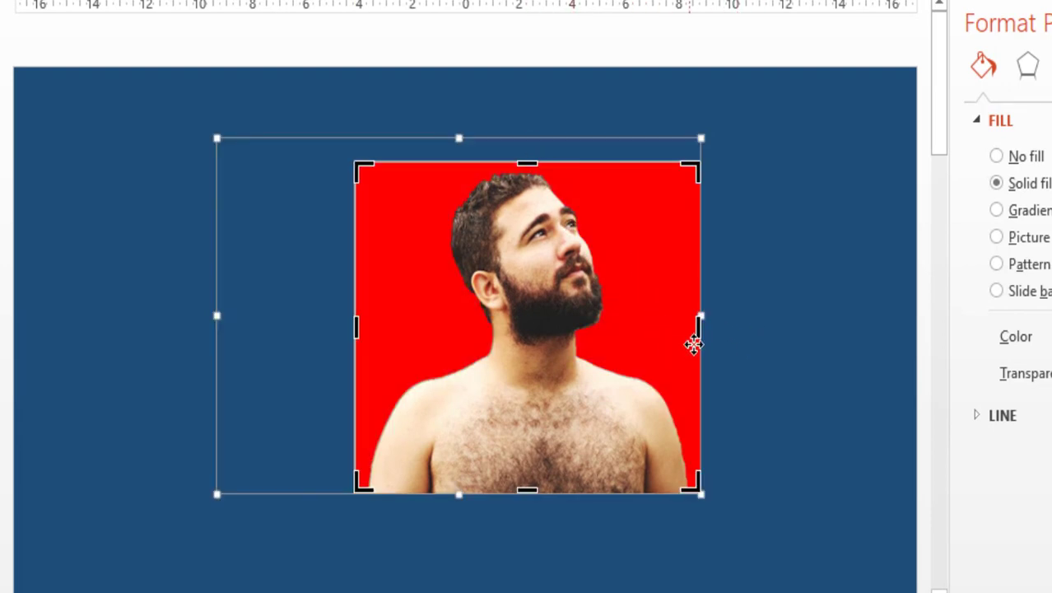
left_click_drag(698, 320, 690, 328)
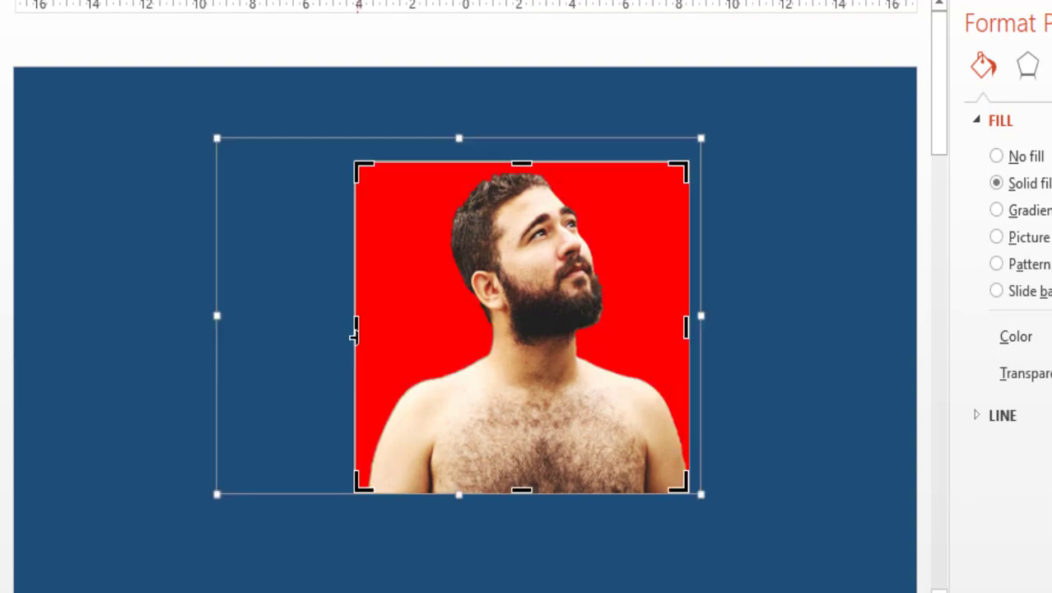
left_click_drag(355, 334, 370, 335)
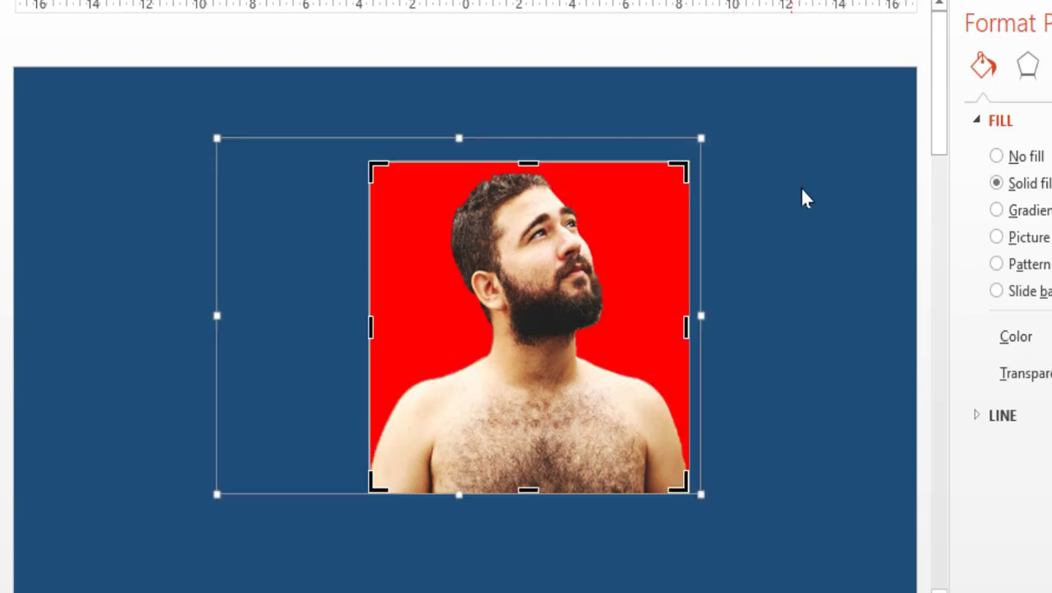
key("Escape")
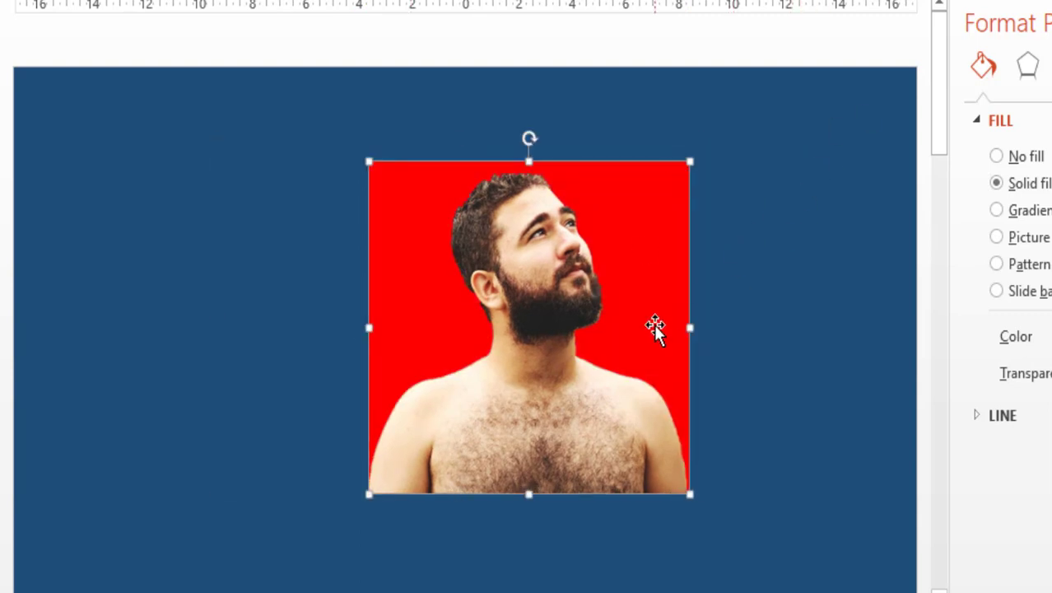
left_click_drag(564, 312, 516, 314)
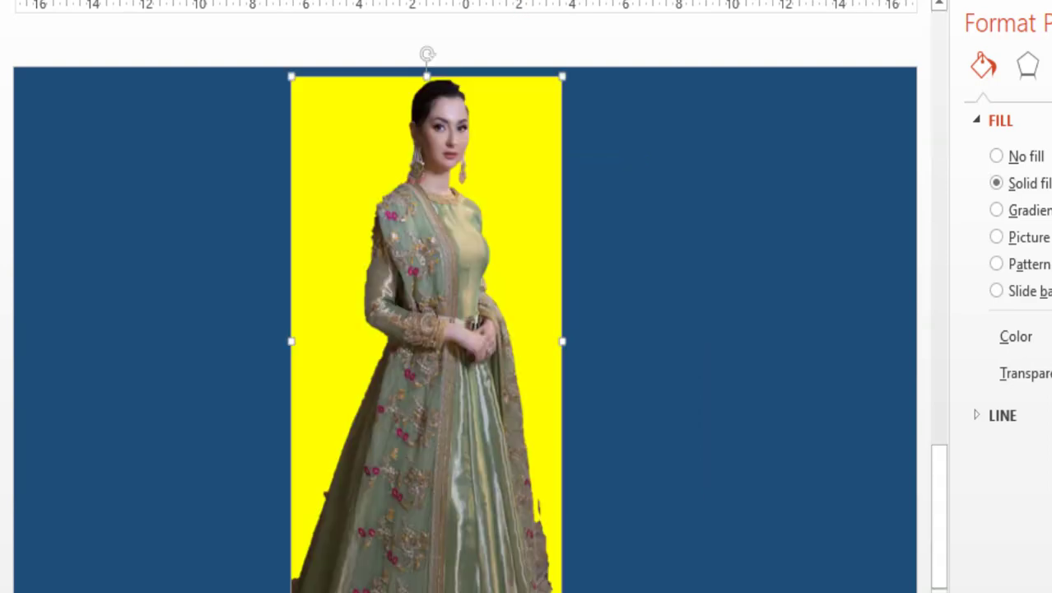
Step: Start removing the background of the red-dress picture on slide 3 and extend the frame above the head and farther down the dress
key("Escape")
scroll(367, 360, "up", 1)
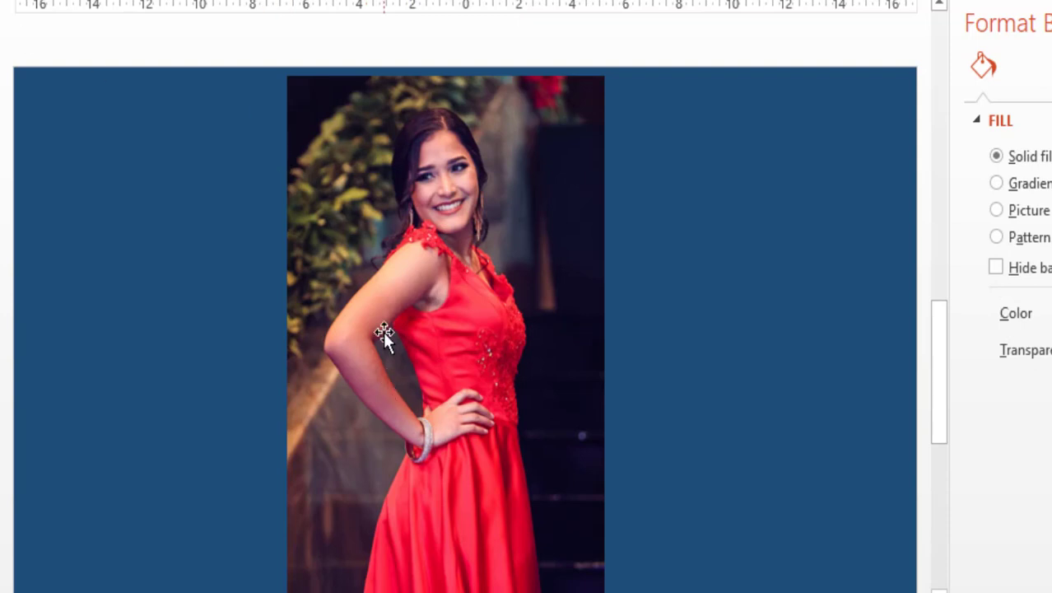
left_click(348, 245)
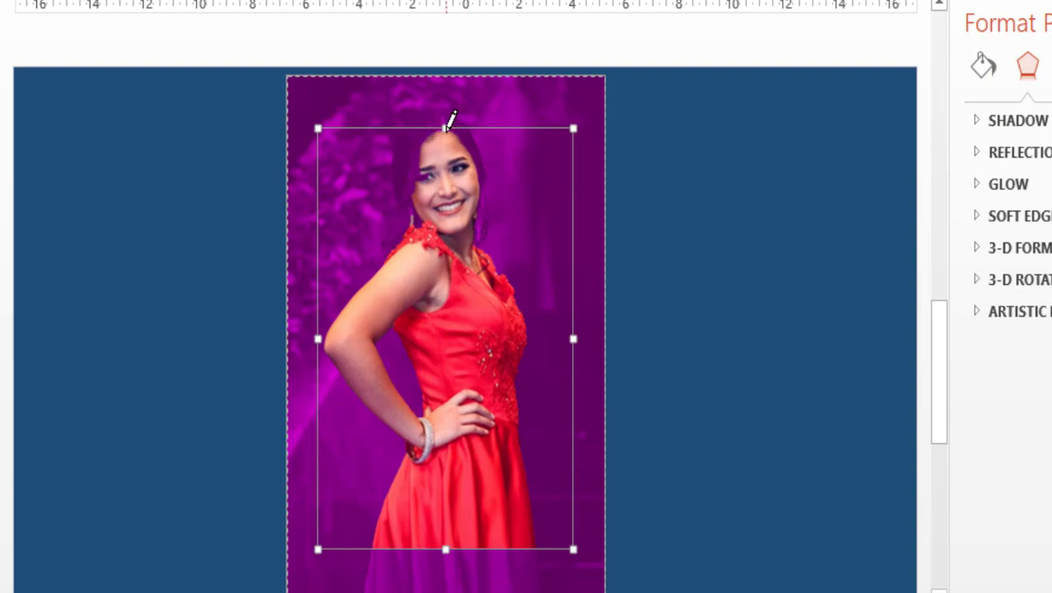
left_click_drag(445, 130, 450, 95)
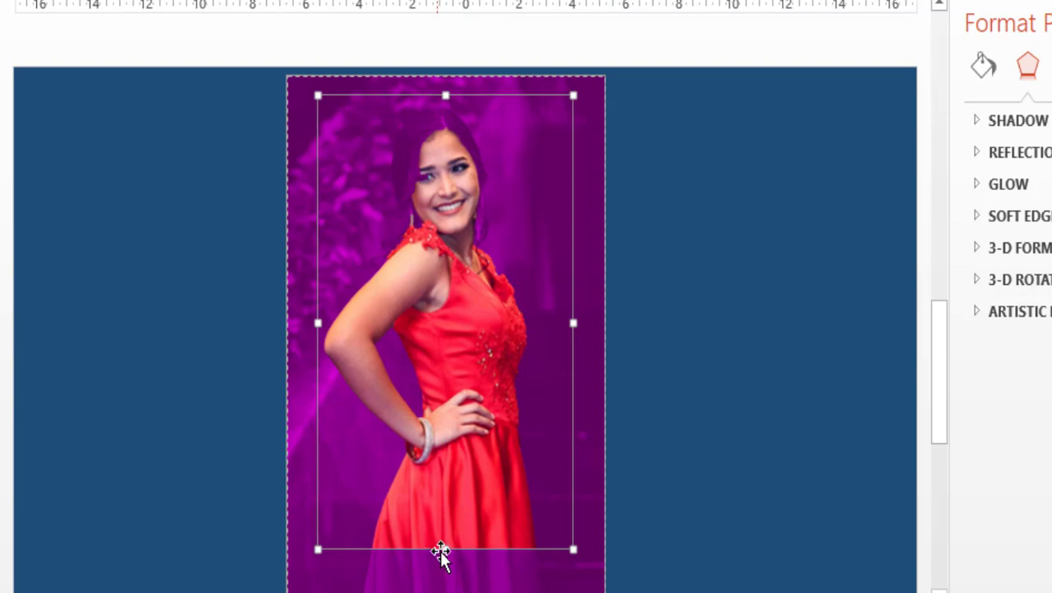
left_click_drag(446, 552, 451, 592)
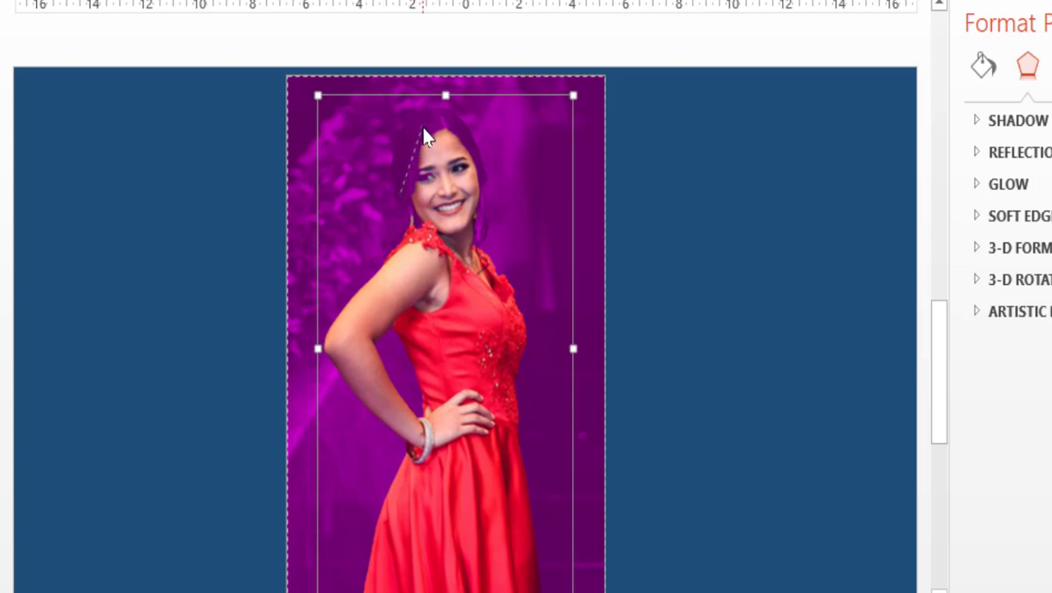
Step: Mark the woman's hair on both sides of the face and on the crown as areas to keep, and apply the background removal
left_click_drag(423, 130, 453, 125)
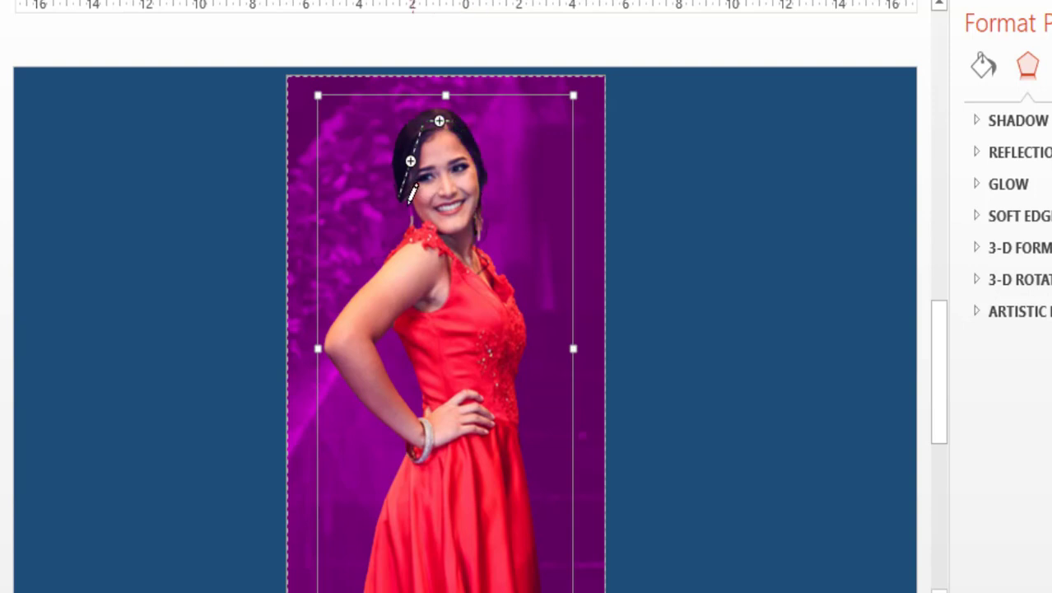
left_click_drag(400, 227, 402, 206)
left_click(481, 194)
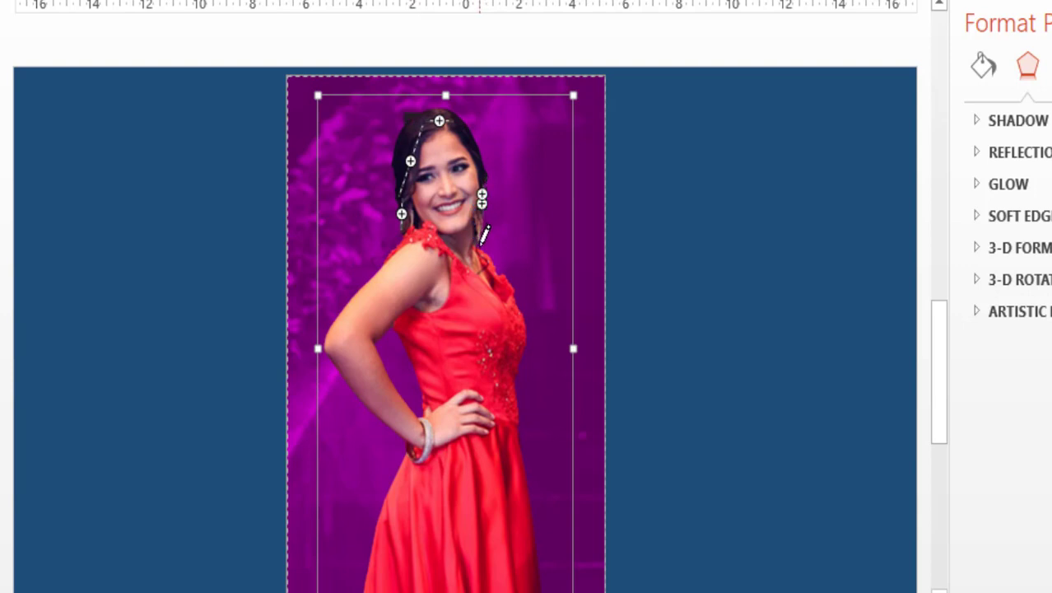
left_click(417, 116)
left_click(440, 119)
left_click(432, 107)
left_click_drag(406, 156, 394, 167)
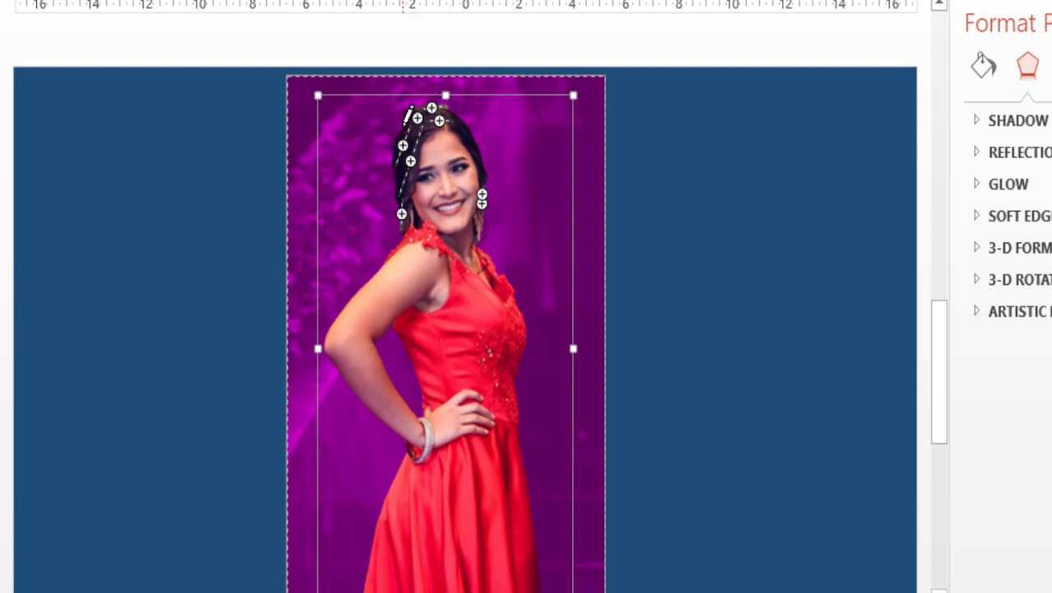
left_click(393, 146)
left_click_drag(403, 211, 407, 225)
key("Escape")
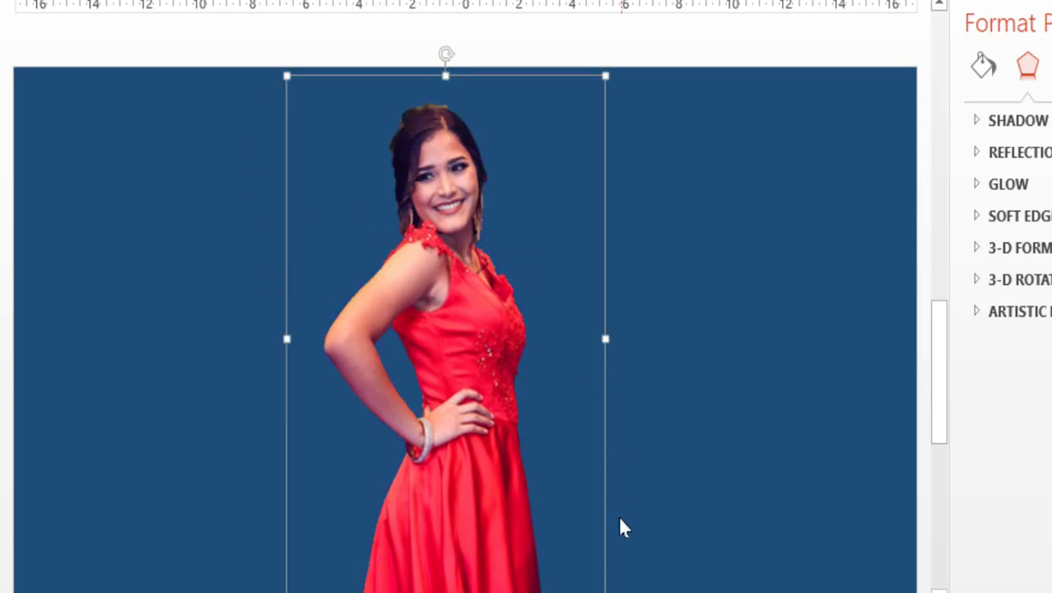
Step: Reopen the background removal and mark the leftover fringe along the crown, back of the head and lower hair as areas to remove
scroll(438, 346, "up", 8, "ctrl")
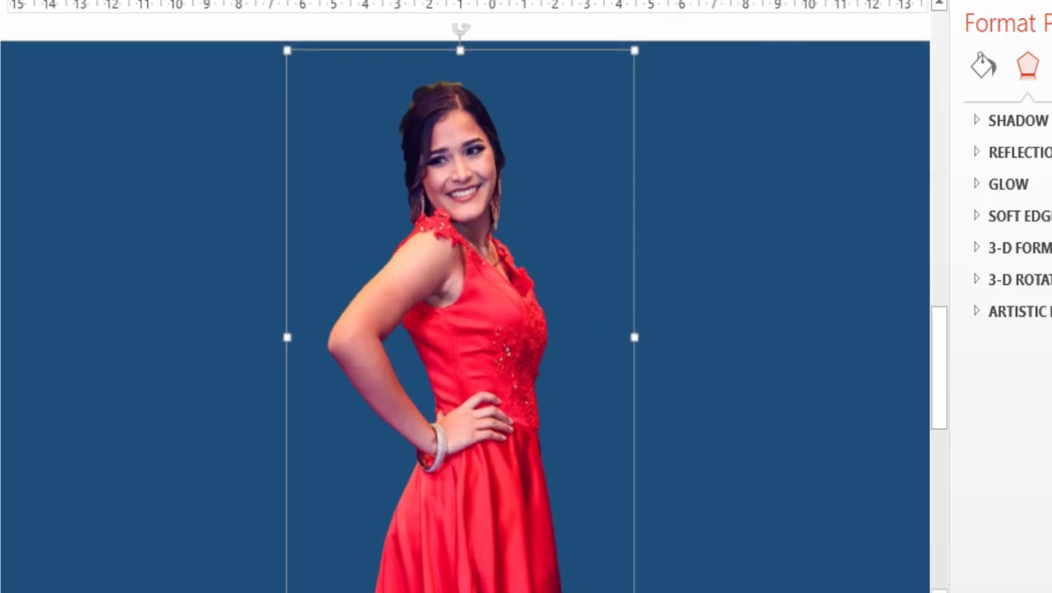
scroll(651, 271, "down", 3, "ctrl")
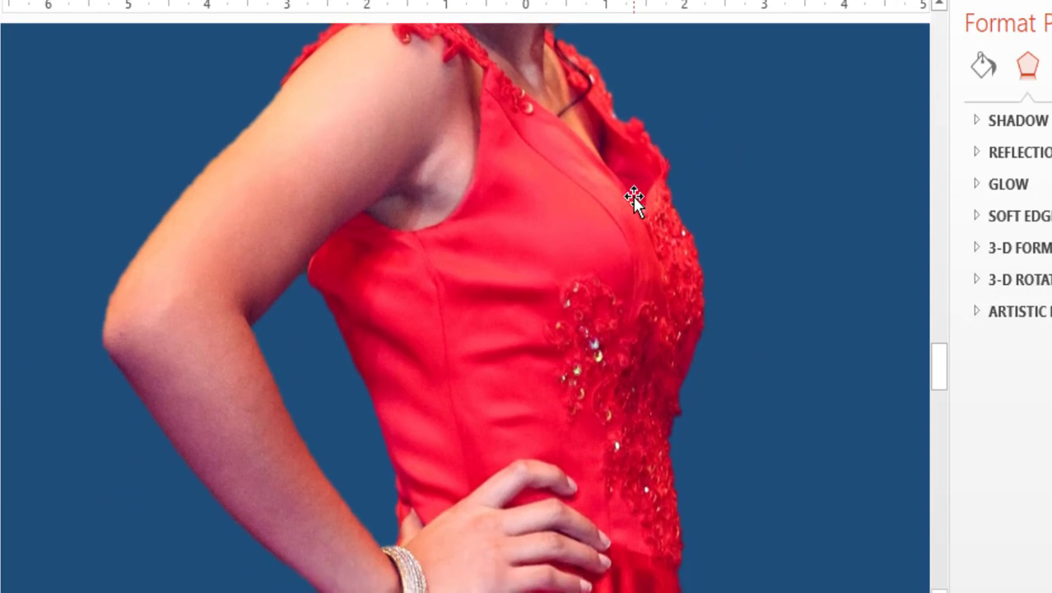
scroll(632, 201, "up", 5)
scroll(632, 201, "up", 1)
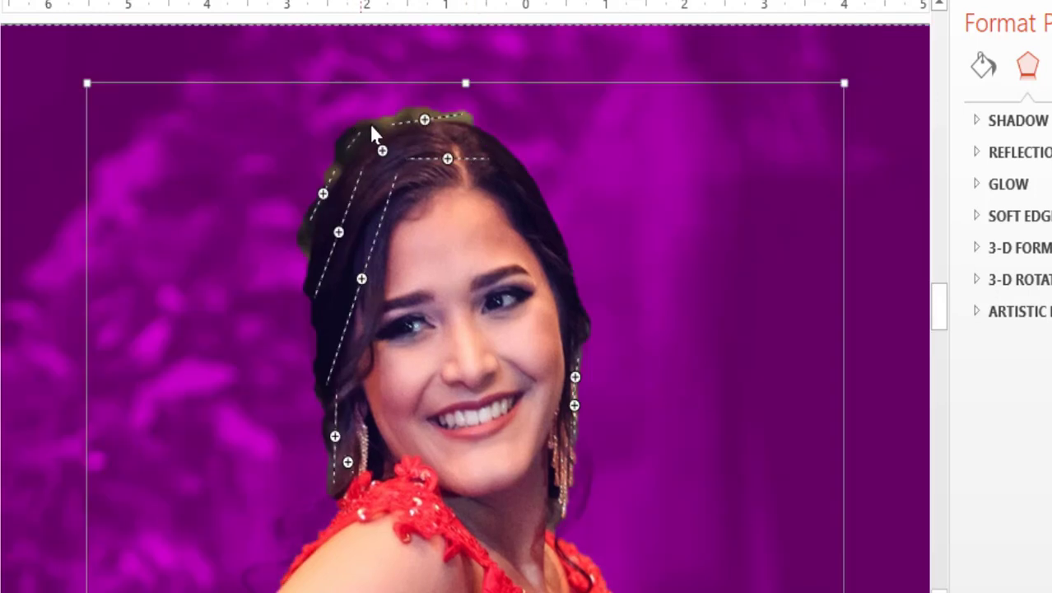
left_click_drag(349, 149, 421, 107)
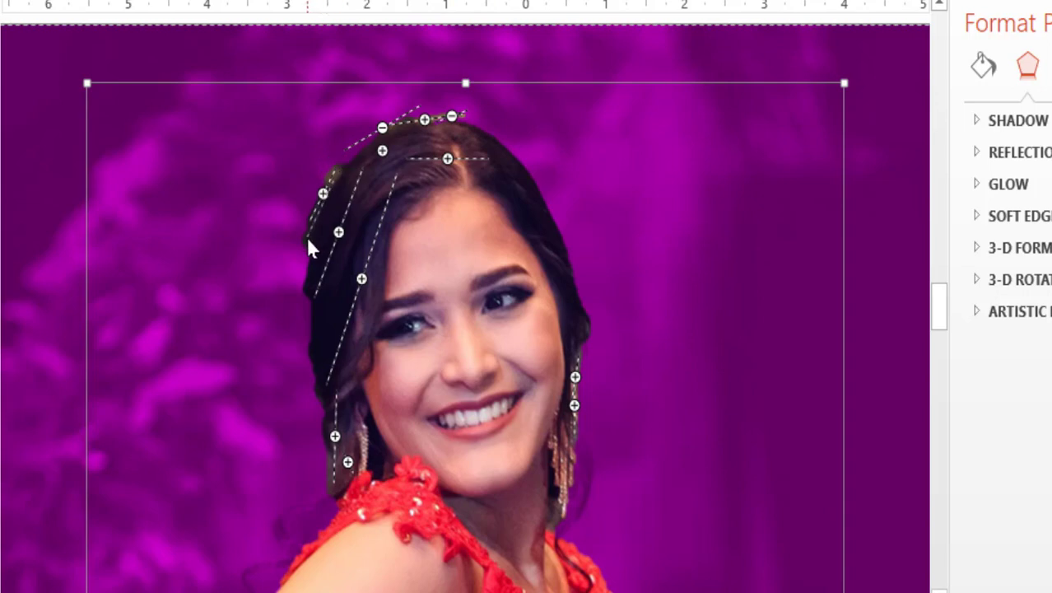
mouse_move(306, 237)
left_mouse_down()
mouse_move(329, 219)
mouse_move(333, 175)
left_mouse_up()
left_click(326, 472)
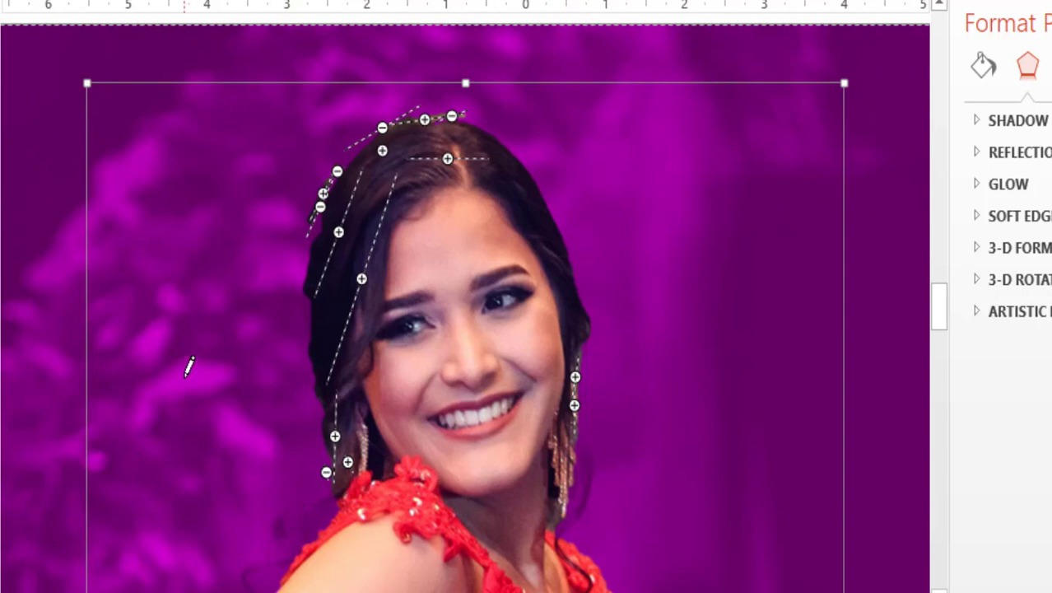
Step: Mark the hair strands behind the woman's shoulder as areas to keep, and apply the background removal
left_click(287, 533)
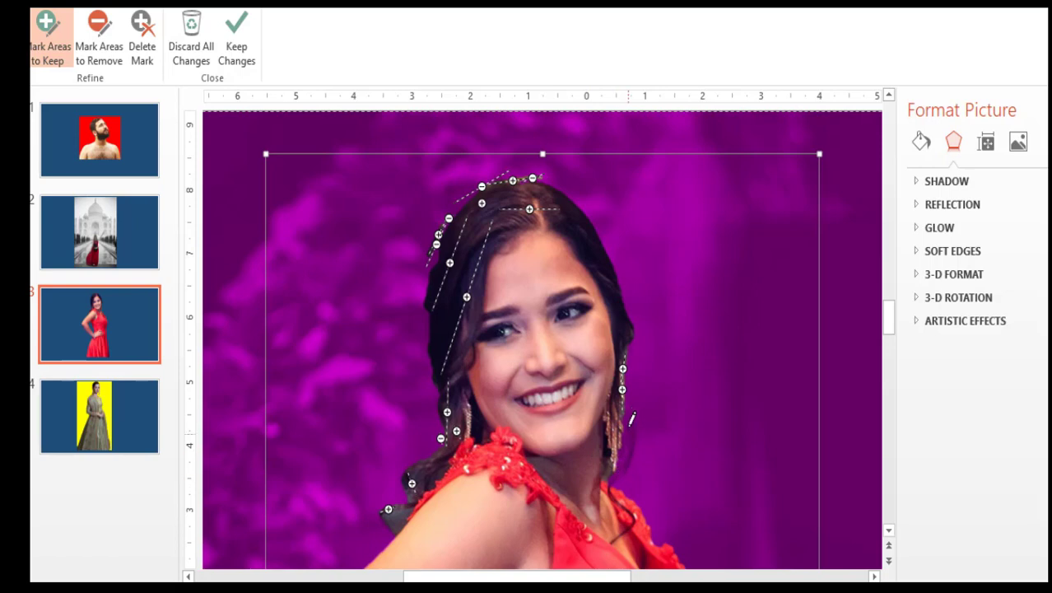
left_click(239, 43)
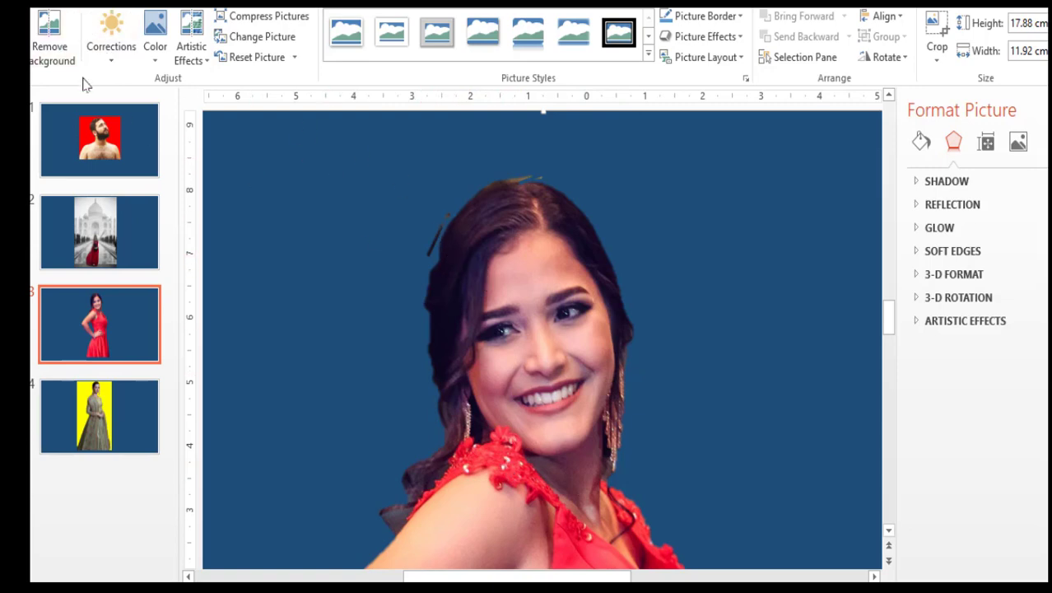
Step: Reopen the background removal, mark the stray remnant beside the back of the head as an area to remove, and apply the changes
left_click(53, 40)
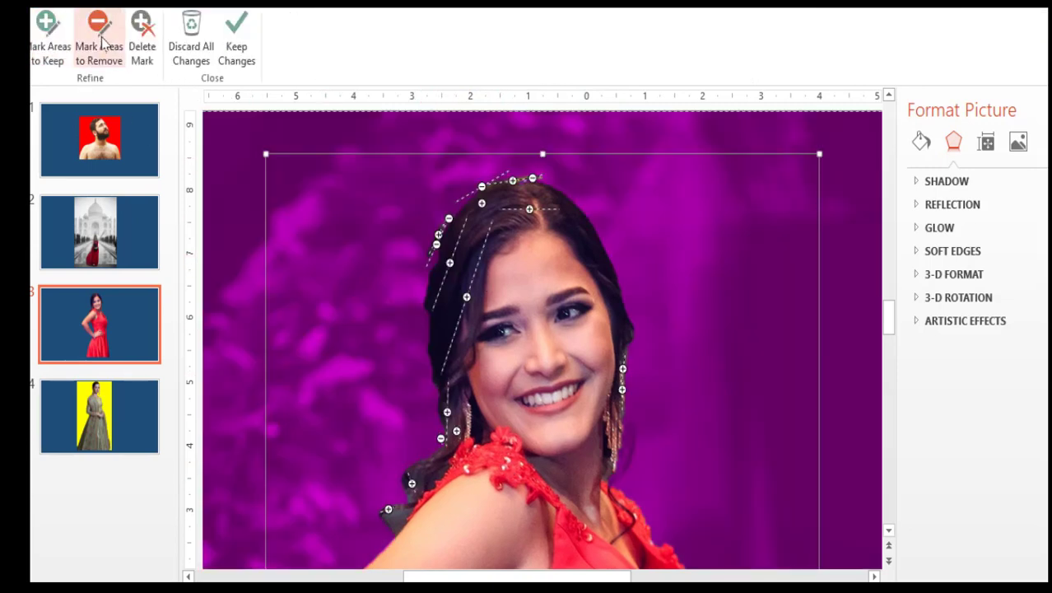
left_click(100, 42)
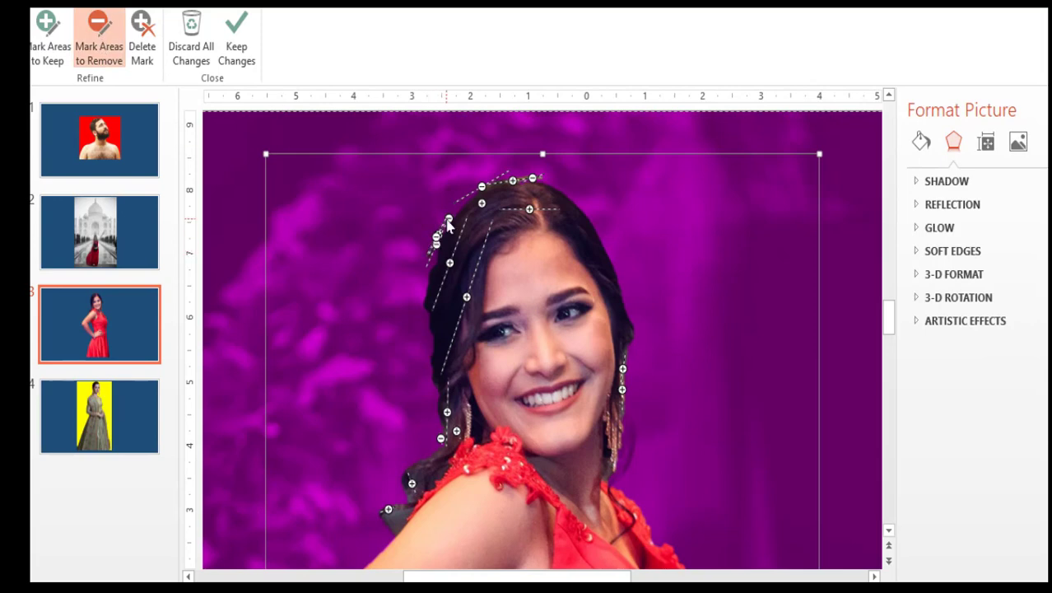
left_click(249, 56)
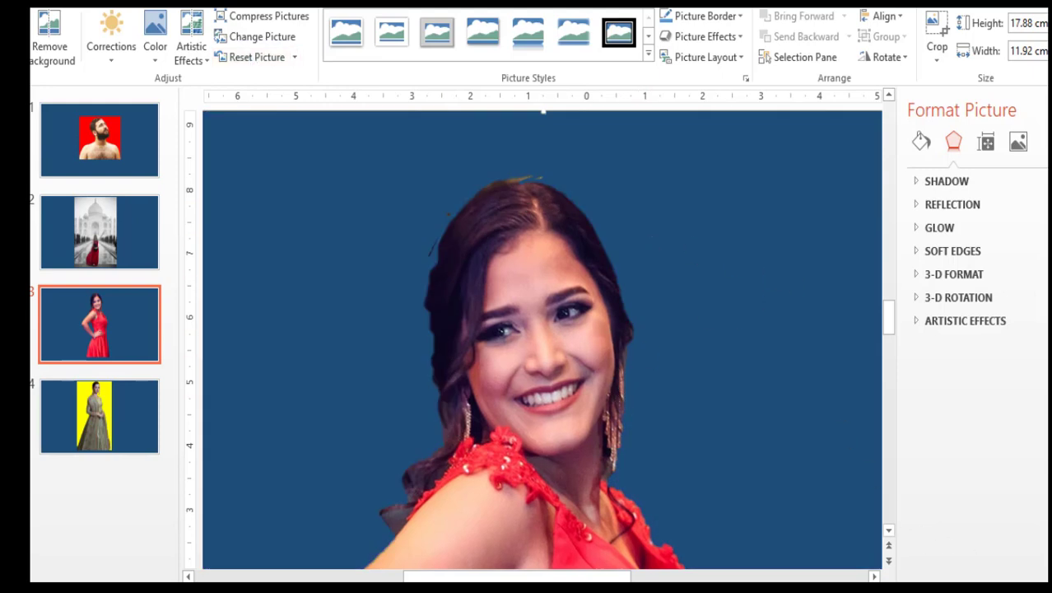
scroll(542, 339, "down", 10)
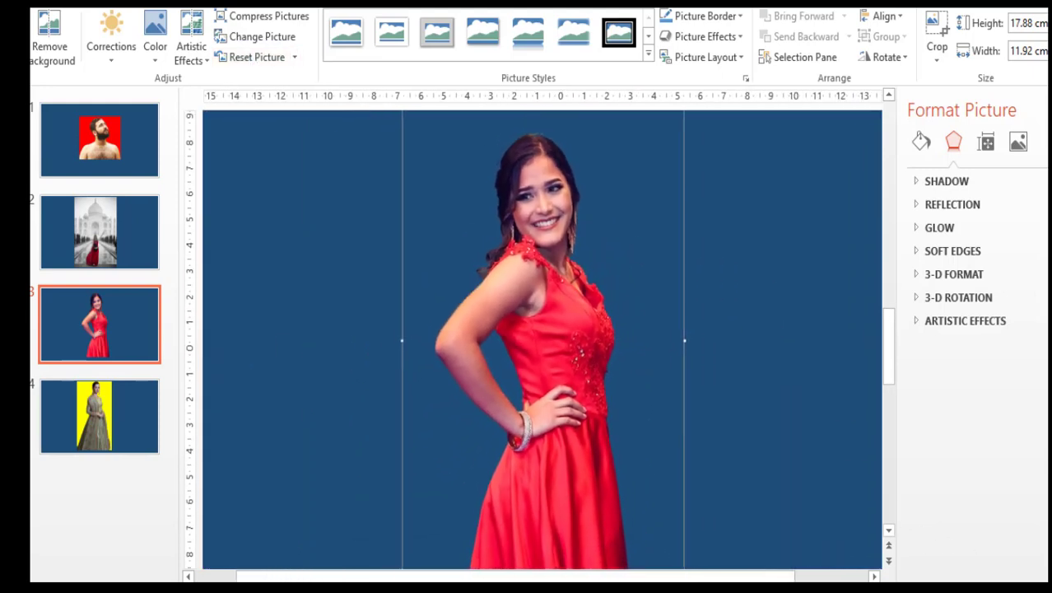
scroll(542, 339, "down", 4)
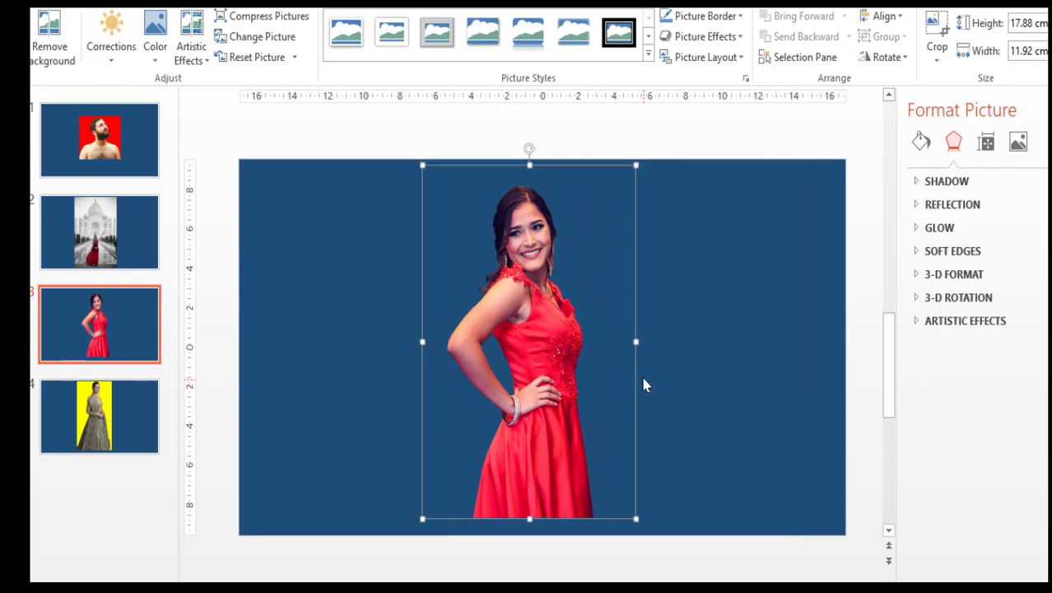